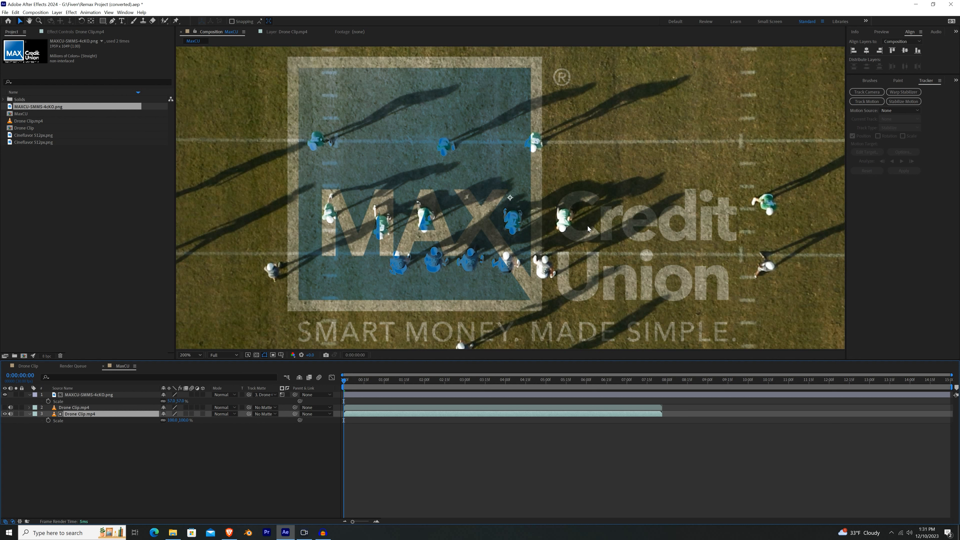
- Apply a Levels effect to the MAXCU-SMMS-4cKO.png logo layer
key(comma)
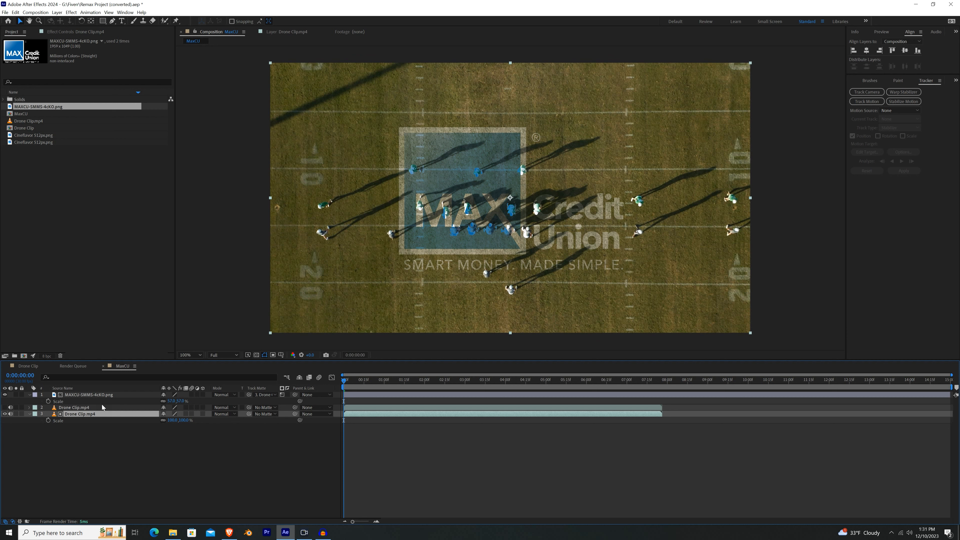
click(97, 395)
key(ctrl+space)
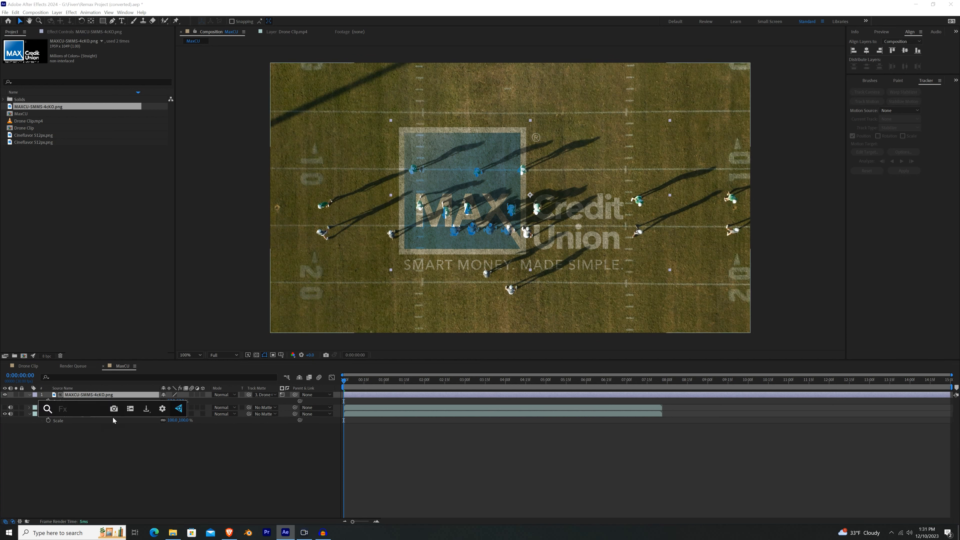
text(levels)
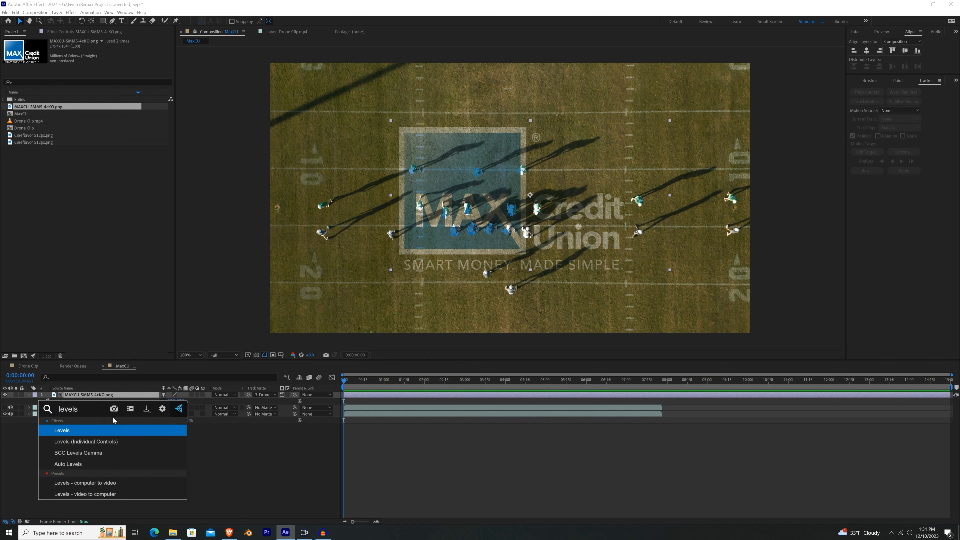
key(Return)
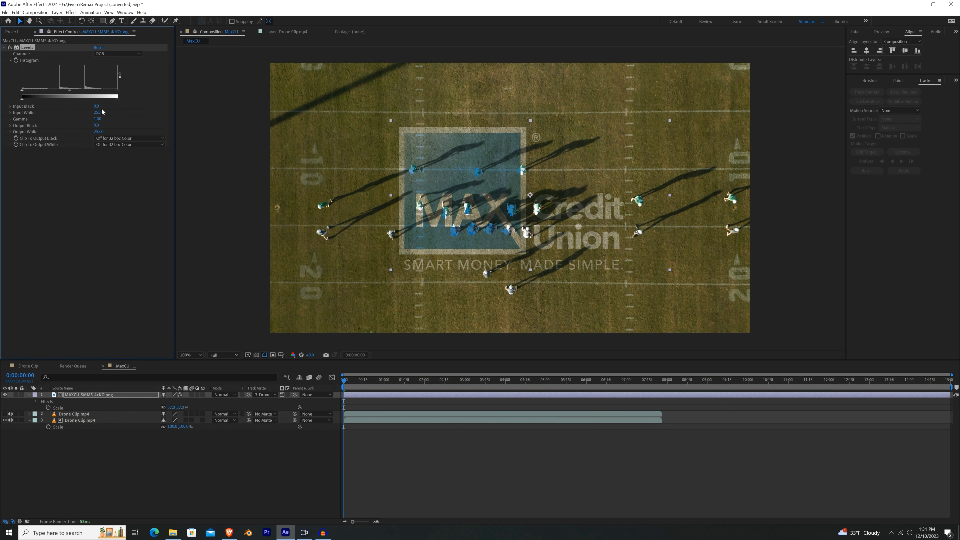
- Lower the logo's Levels Input Black to about -114 so it looks faded against the grass
drag(97, 106, 75, 113)
scroll(487, 113, up, 2)
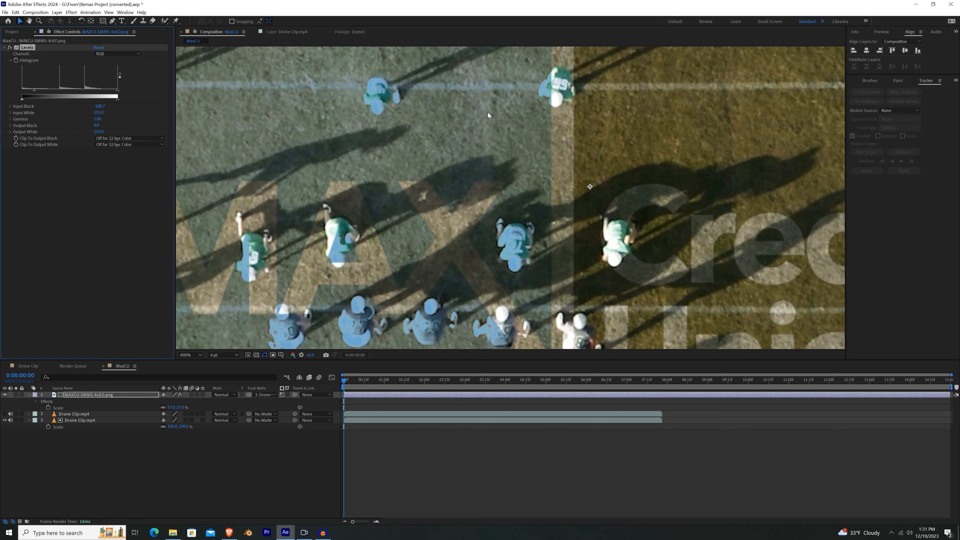
drag(102, 107, 112, 106)
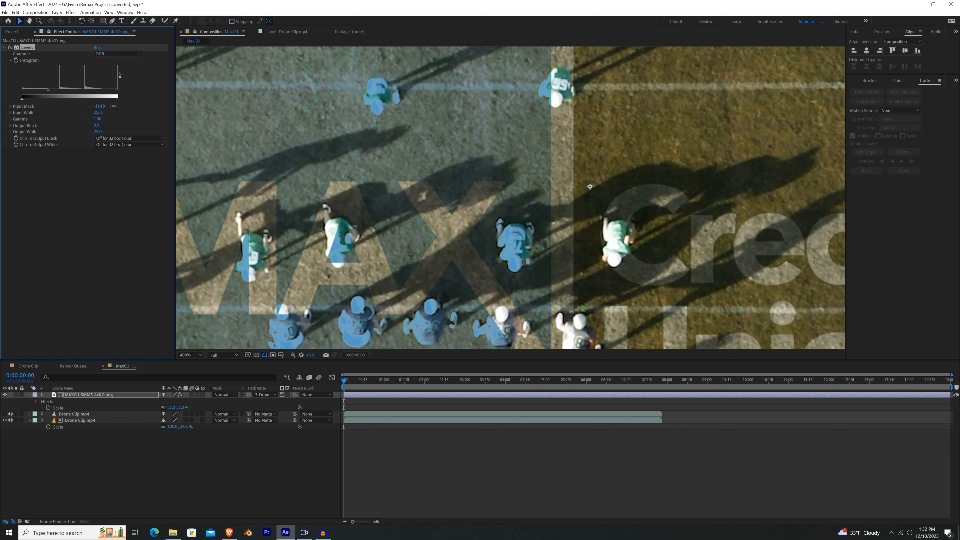
scroll(442, 145, down, 2)
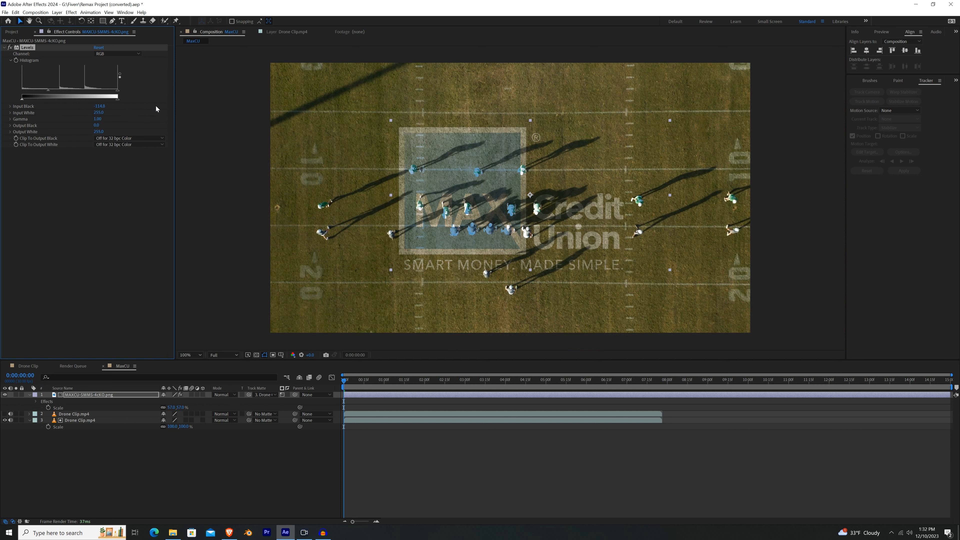
scroll(437, 252, up, 1)
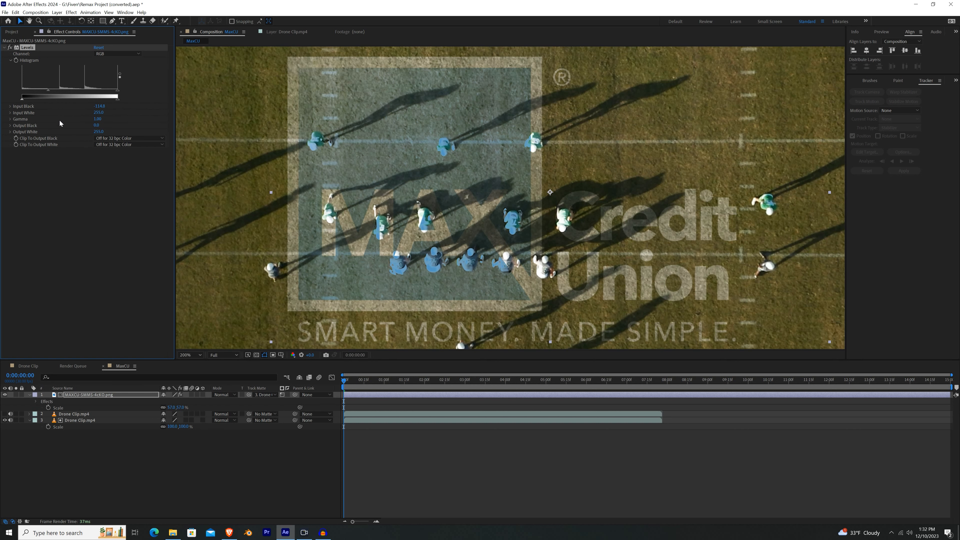
- Apply Hue/Saturation to the MAXCU logo layer and raise Master Saturation to about 66
click(74, 397)
key(ctrl+space)
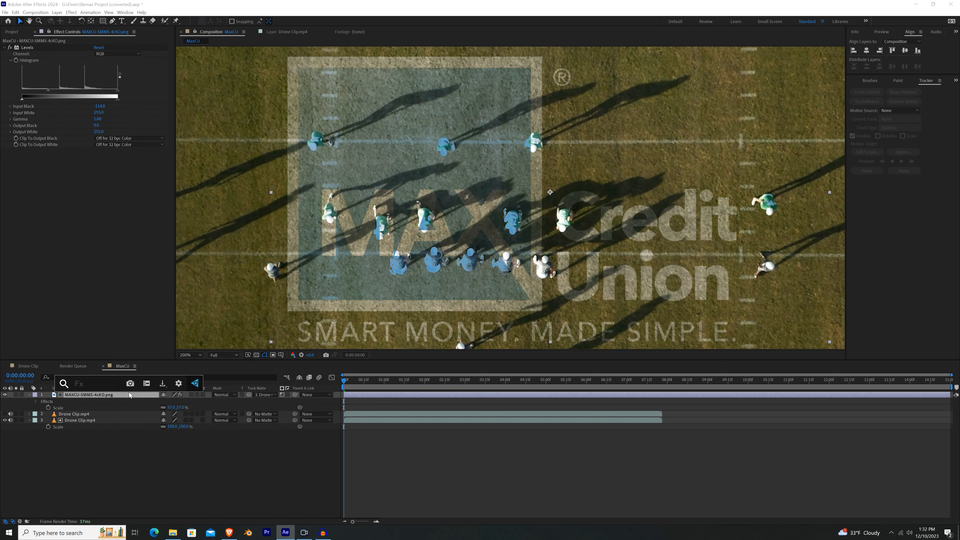
text(hue)
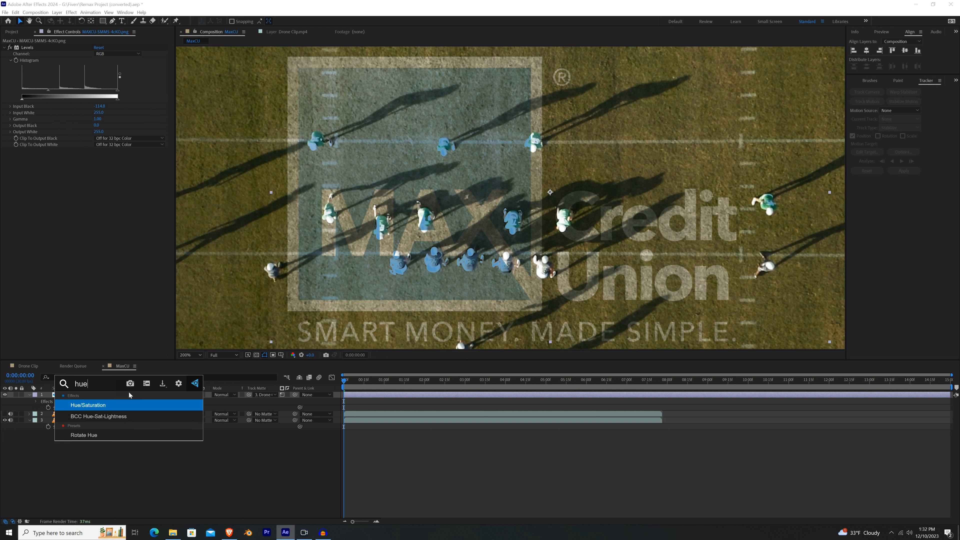
key(Return)
drag(91, 220, 137, 223)
- Apply the non-legacy Gaussian Blur to the MAXCU logo layer and raise its Blurriness to soften the edges
key(ctrl+space)
text(gau)
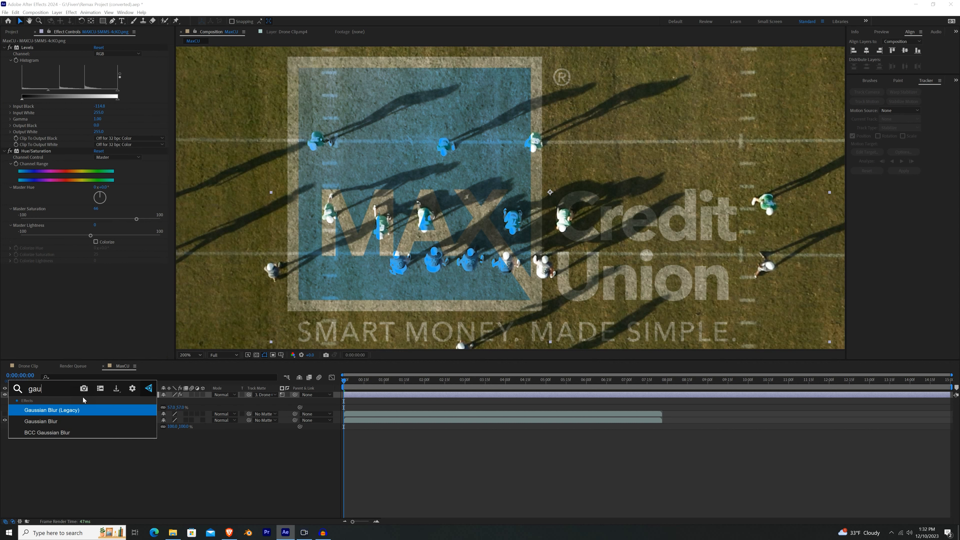
text(s)
key(Down)
key(Return)
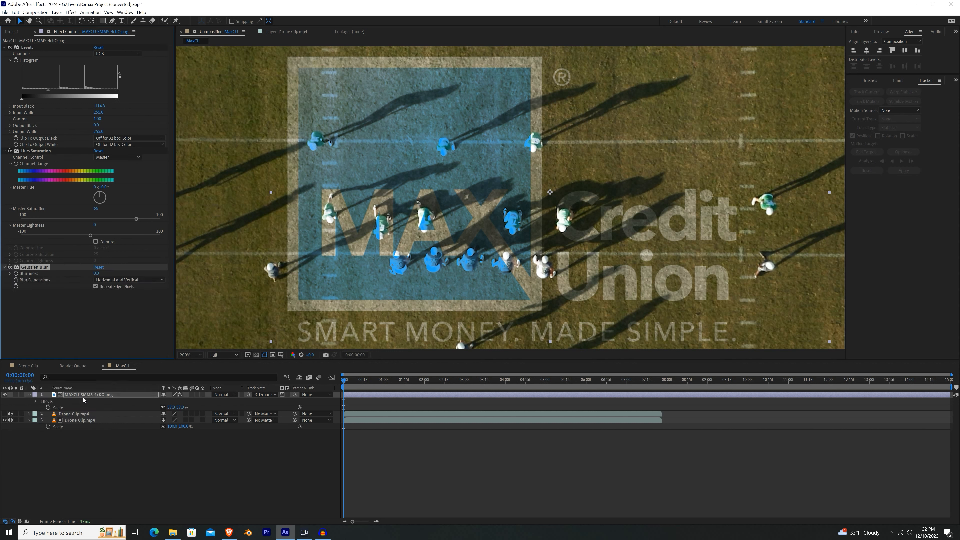
key(period)
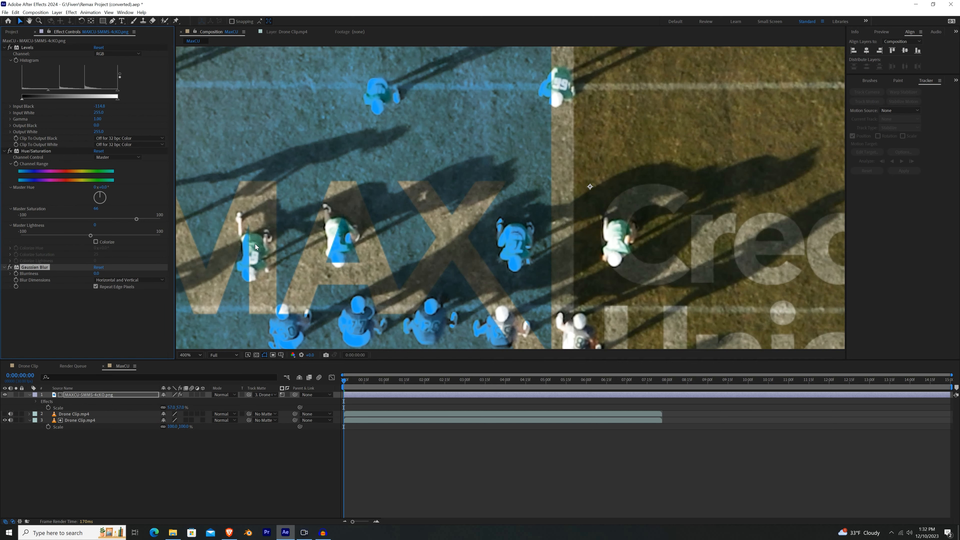
drag(255, 244, 761, 210)
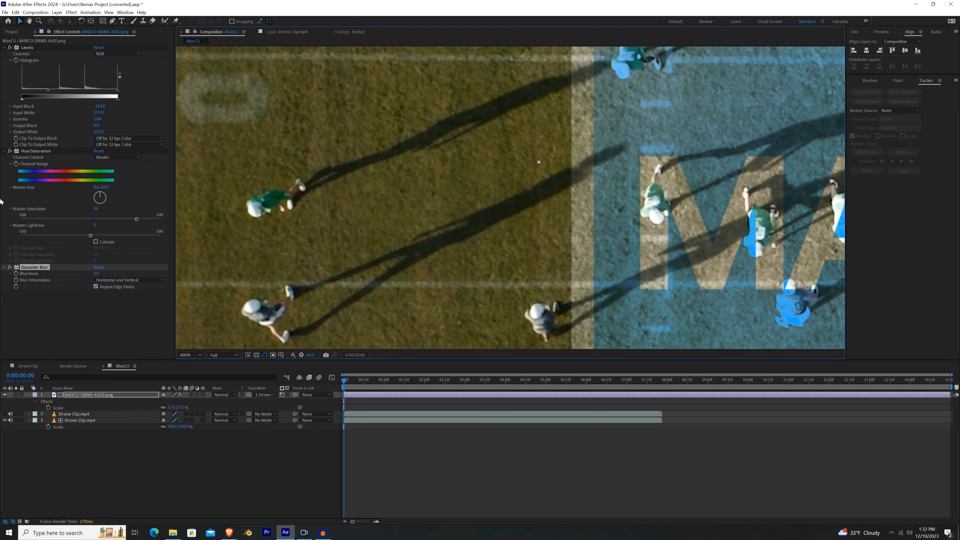
drag(95, 273, 134, 271)
scroll(565, 195, down, 5)
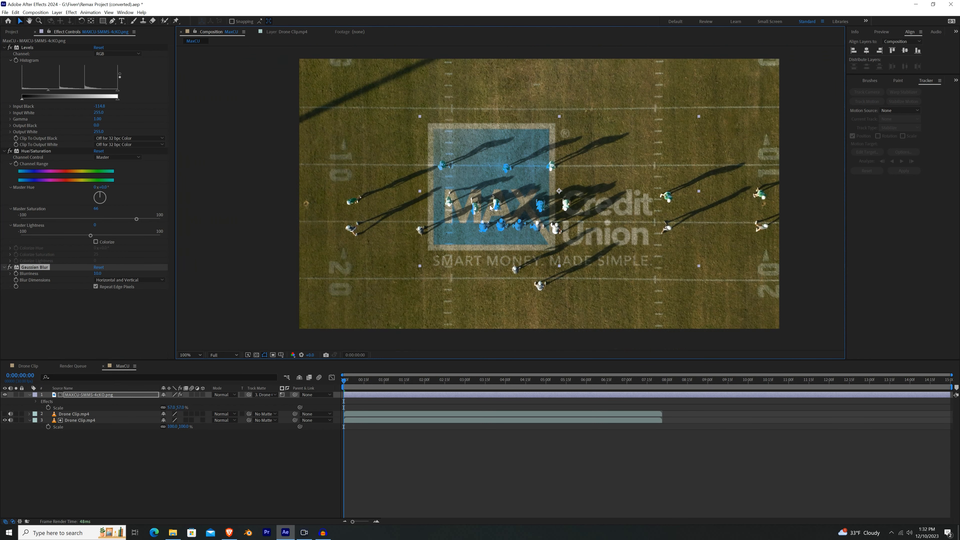
drag(599, 193, 581, 189)
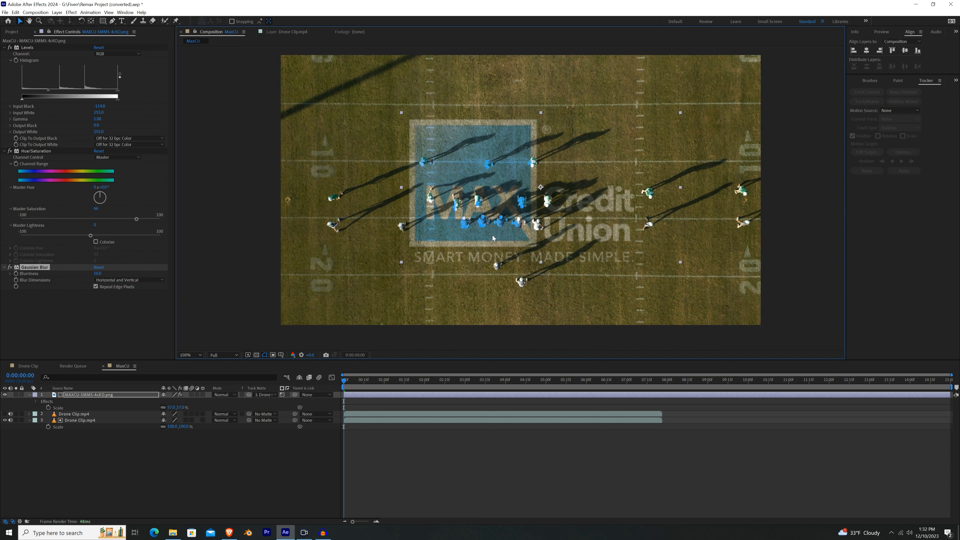
- Duplicate the hidden Drone Clip.mp4 matte layer, place the copy above the logo, and rename it Players
click(81, 414)
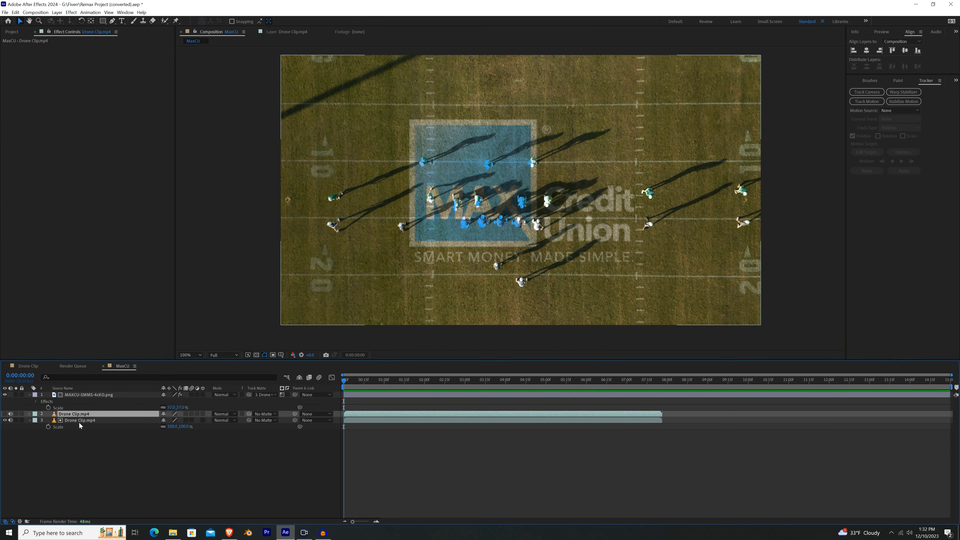
key(ctrl+d)
drag(81, 415, 81, 395)
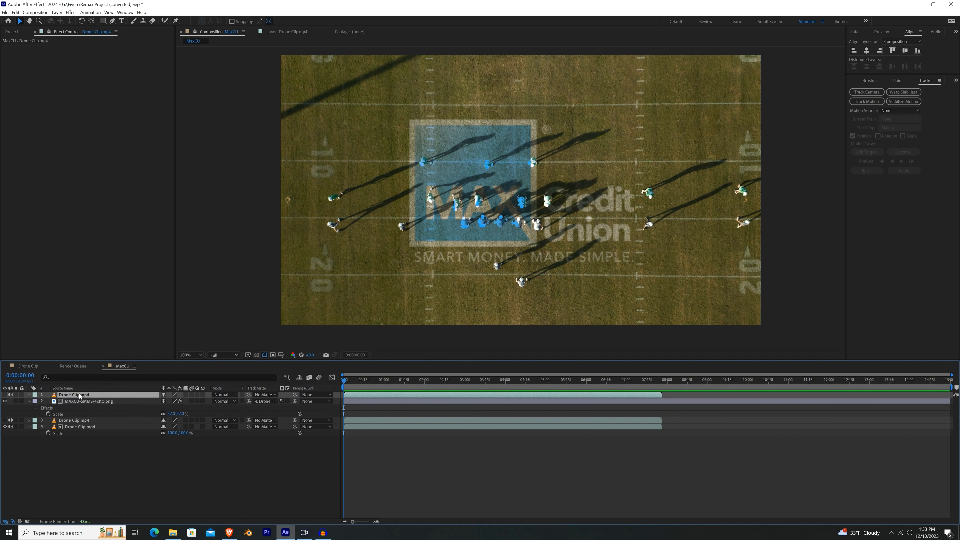
key(Return)
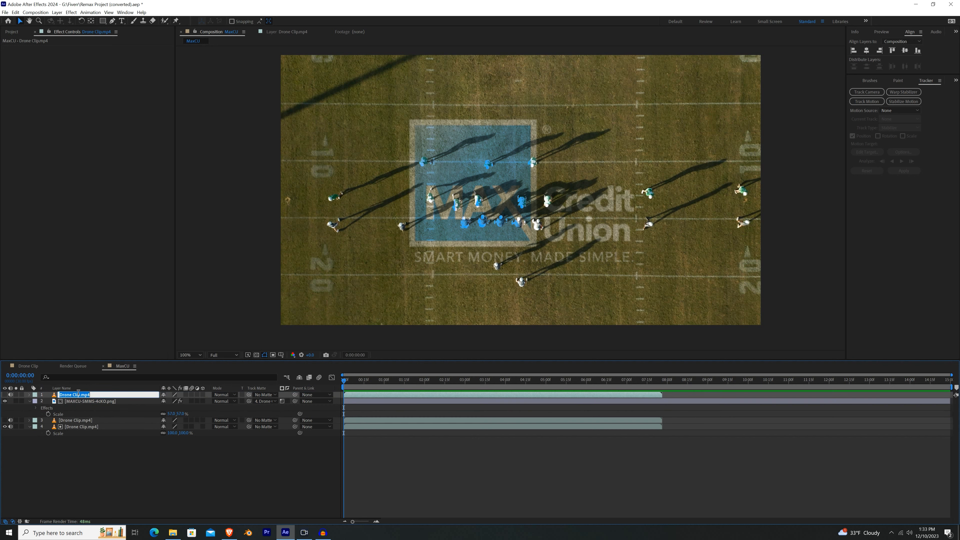
text(Players)
key(Return)
- Apply Linear Color Key to the Players layer and sample the field's grass as the key color
key(ctrl+space)
text(linear color)
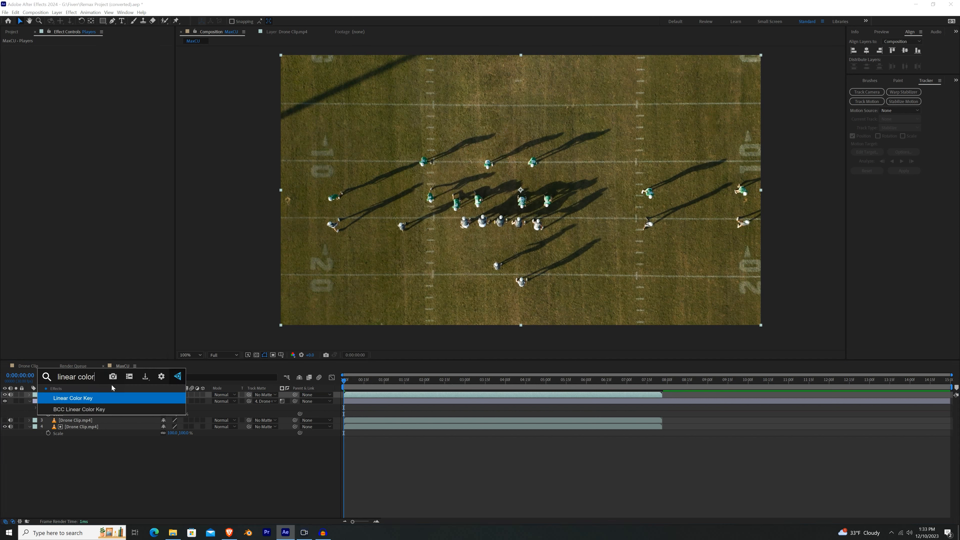
key(Return)
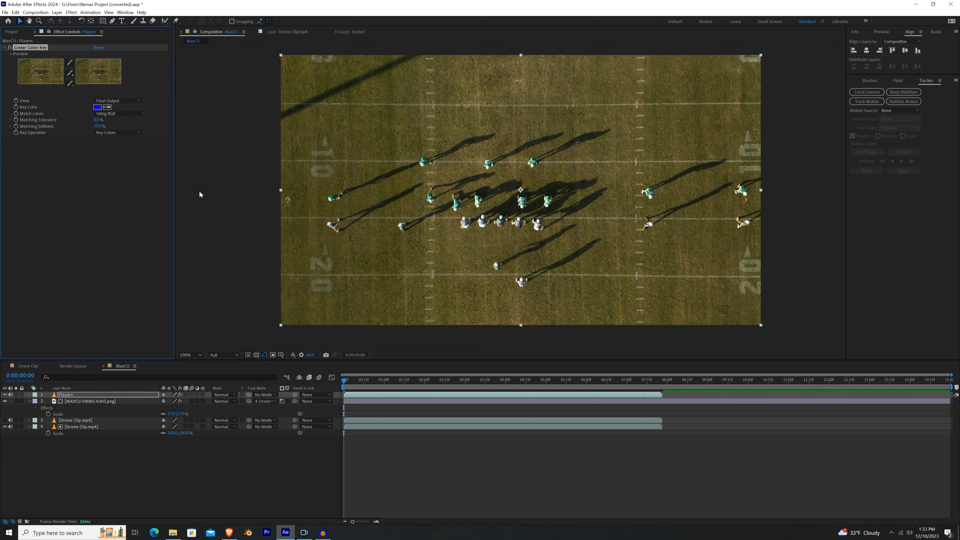
click(107, 107)
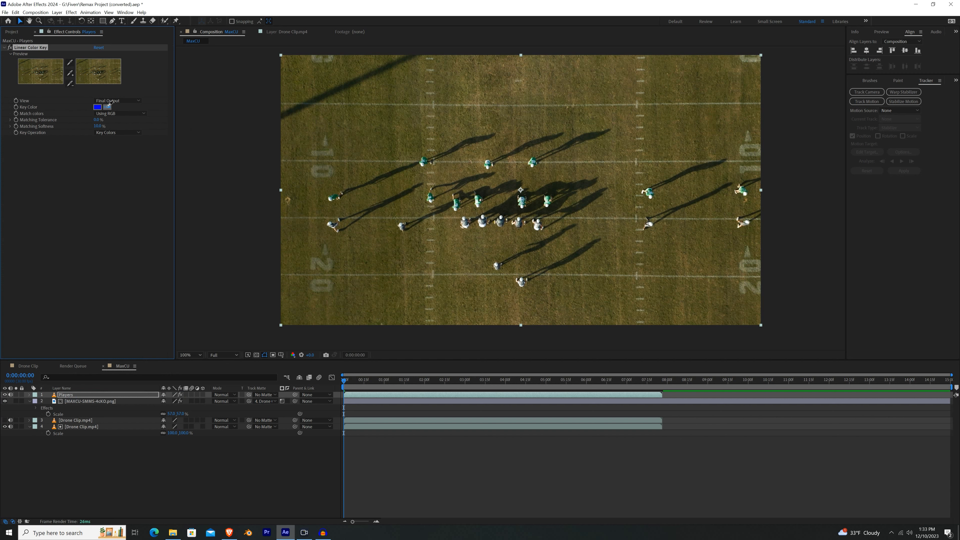
click(467, 125)
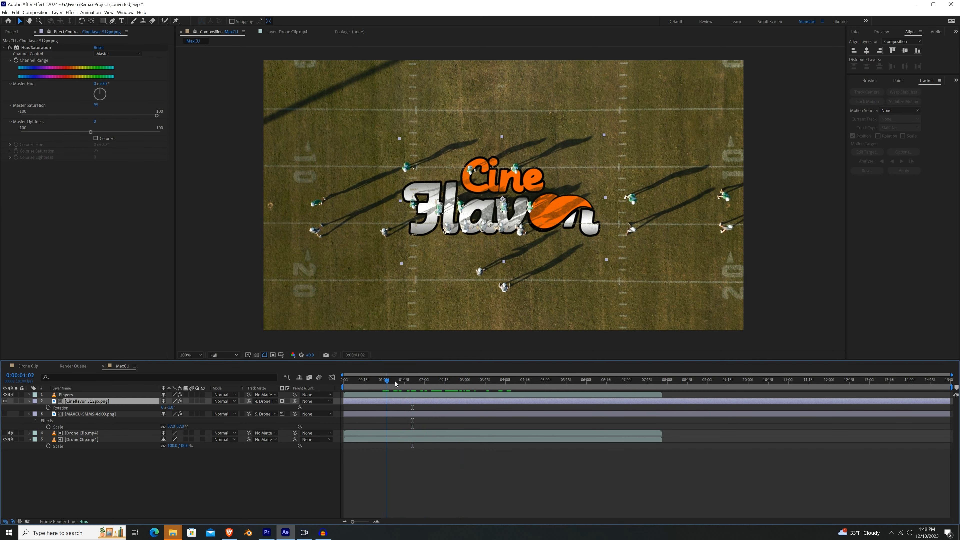
- At 0:00:01:19, switch the Cineflavor 512px.png logo's track matte from alpha to luma
drag(396, 383, 415, 381)
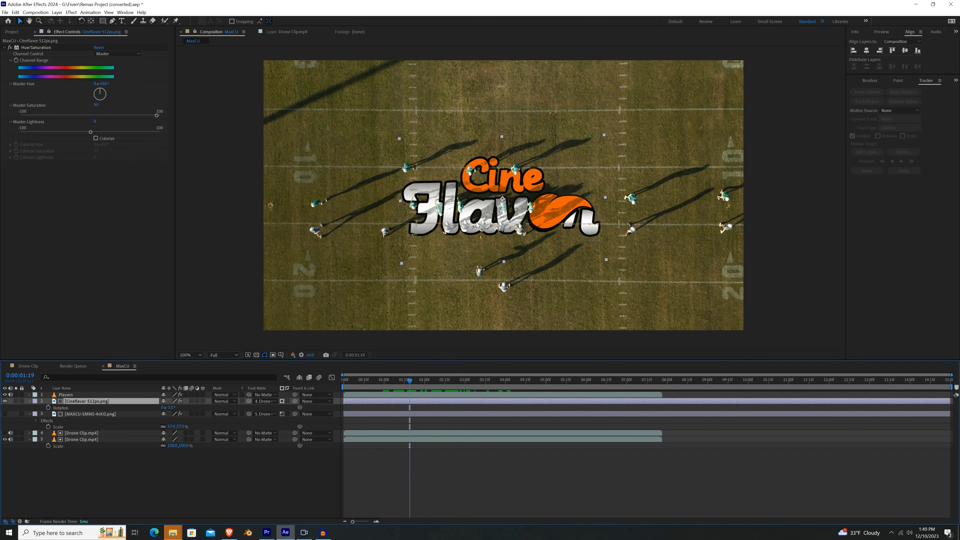
click(282, 401)
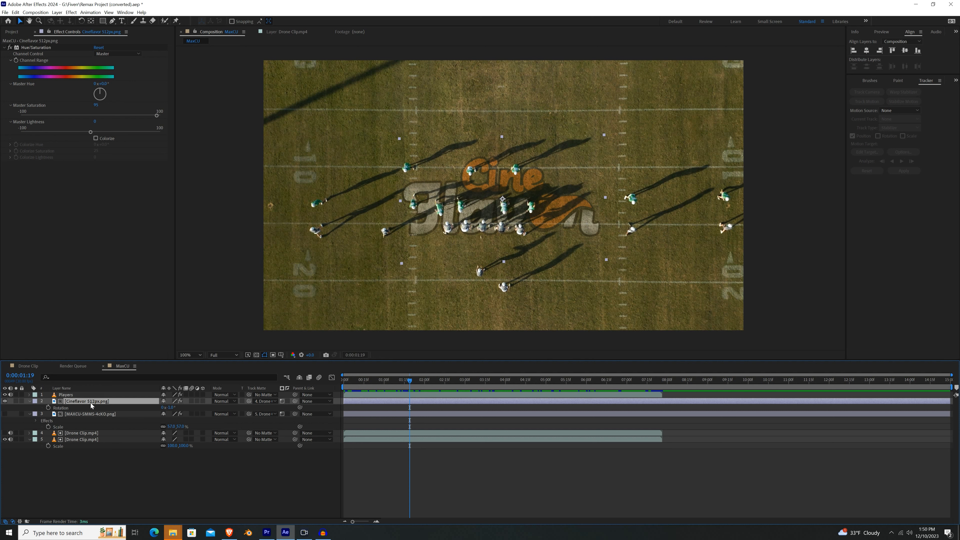
- Duplicate the Cineflavor logo layer, place the copy below the original, and set its track matte to No Matte
key(ctrl+d)
drag(90, 402, 91, 414)
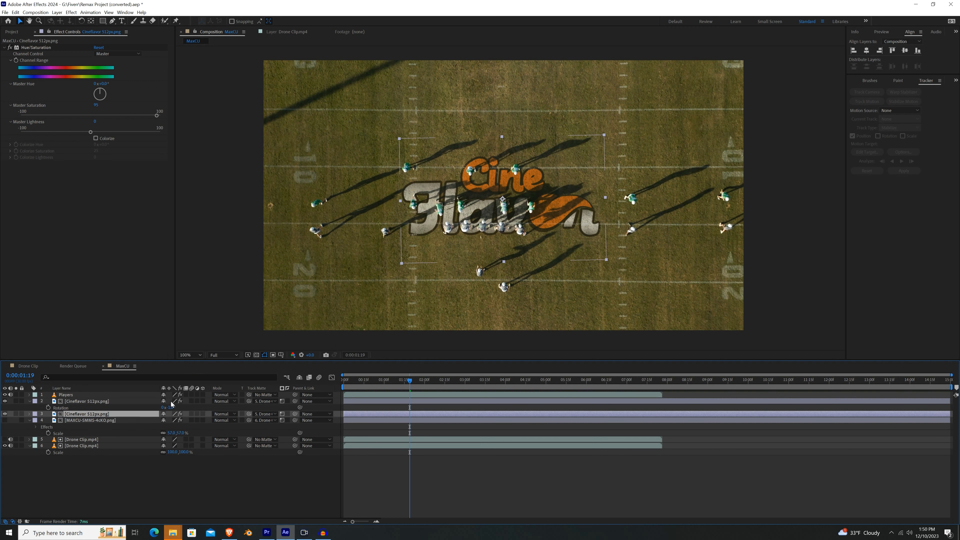
click(264, 414)
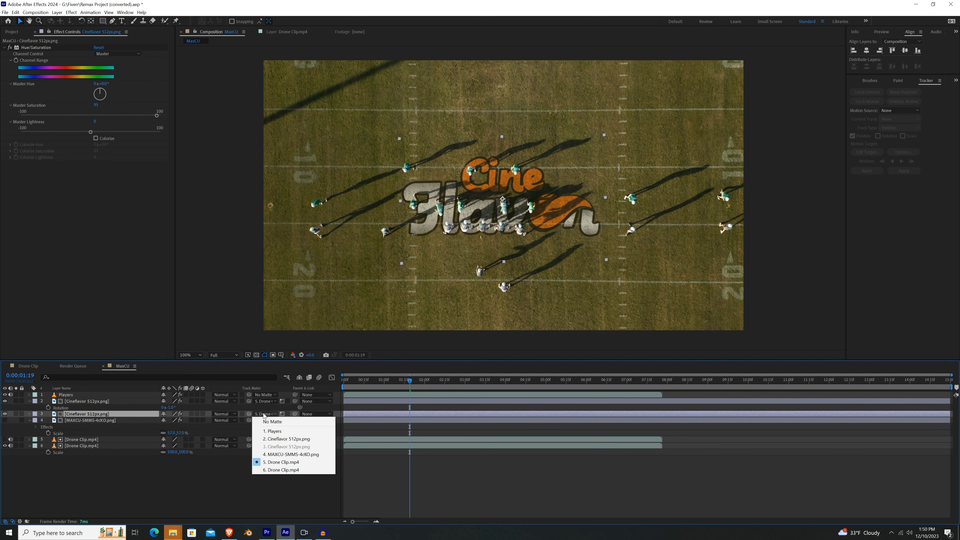
click(273, 422)
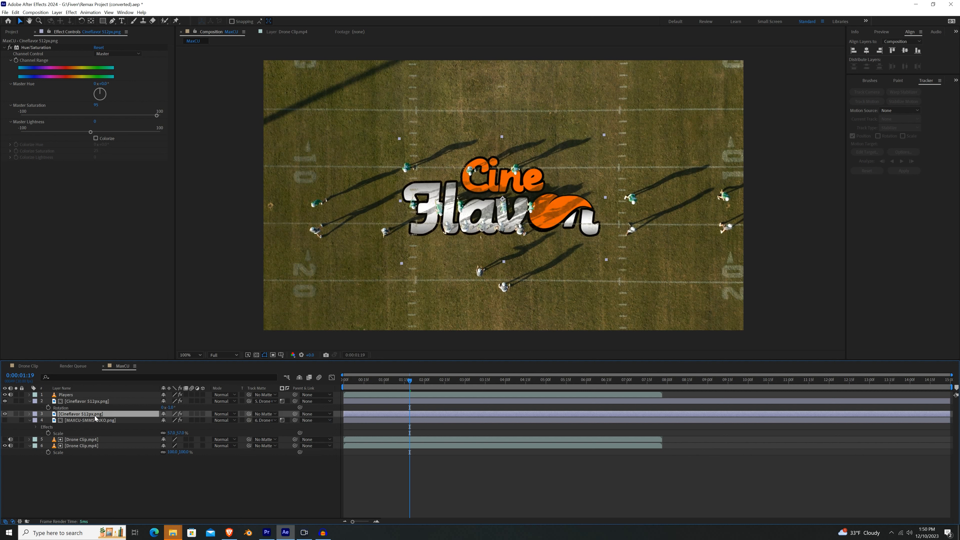
- Set the lower Cineflavor logo copy's blending mode to Darken and toggle its visibility to compare
key(ctrl+space)
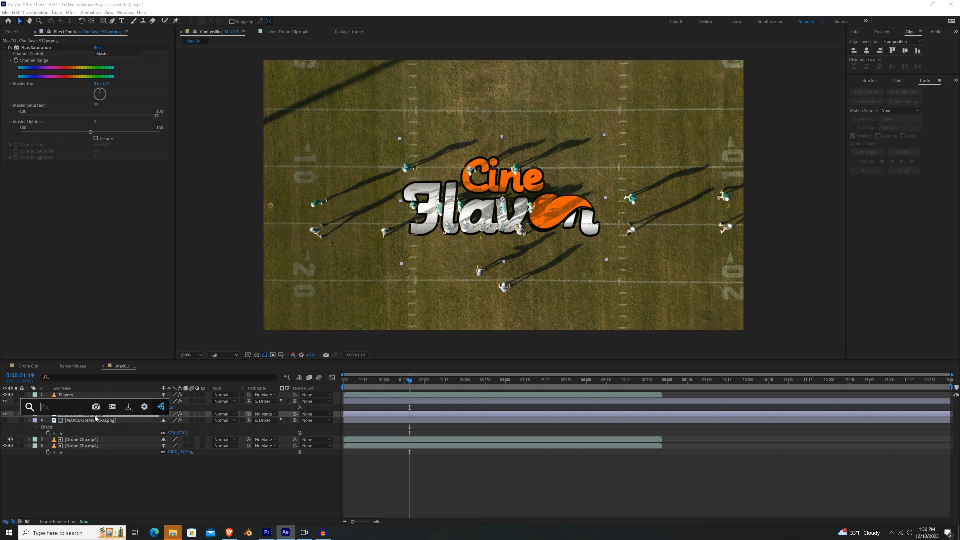
click(228, 415)
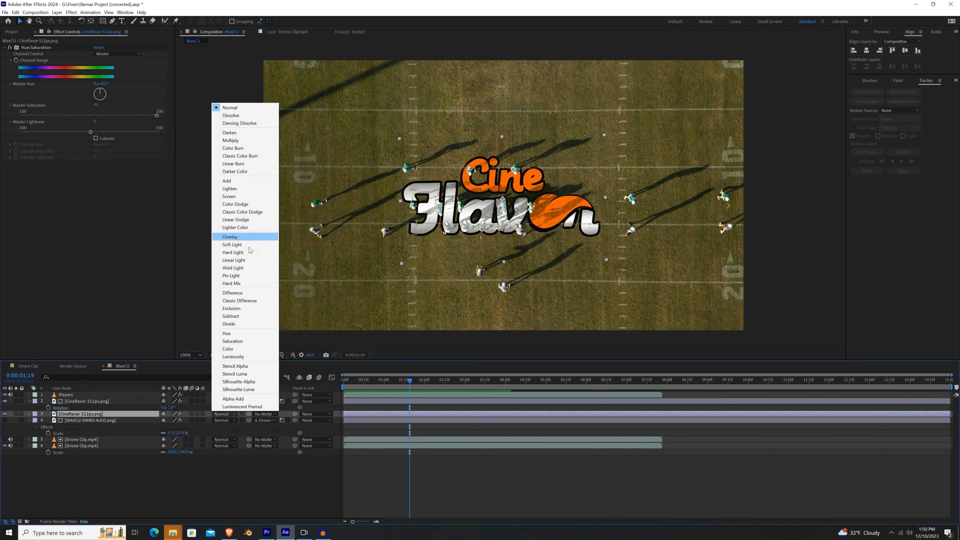
click(242, 133)
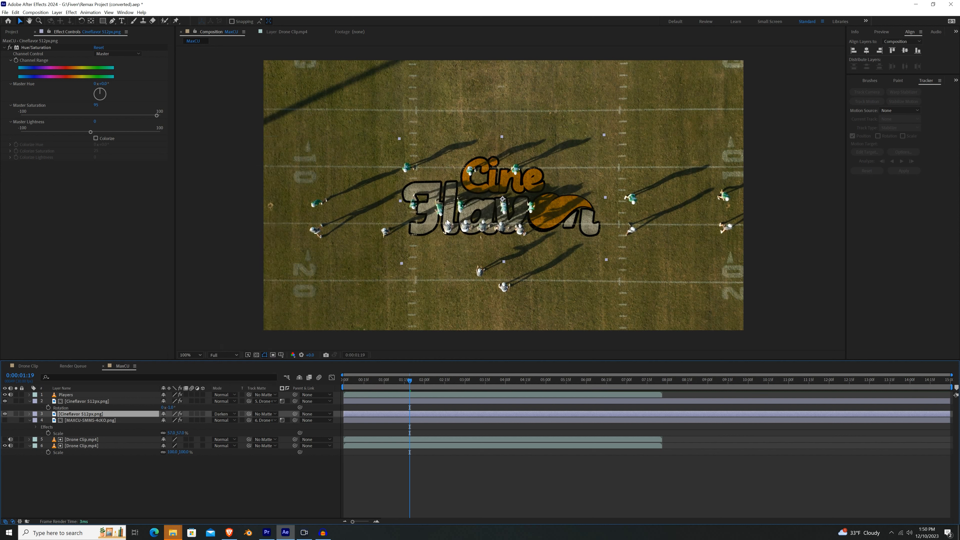
click(4, 414)
key(period)
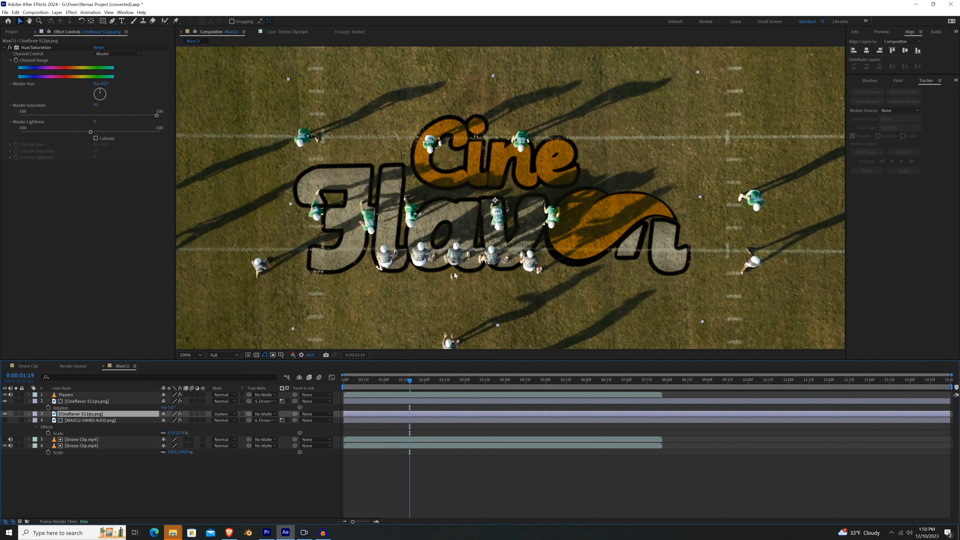
- Set the lower Cineflavor logo copy's opacity to 60% and hide the layer to compare the look without it
key(t)
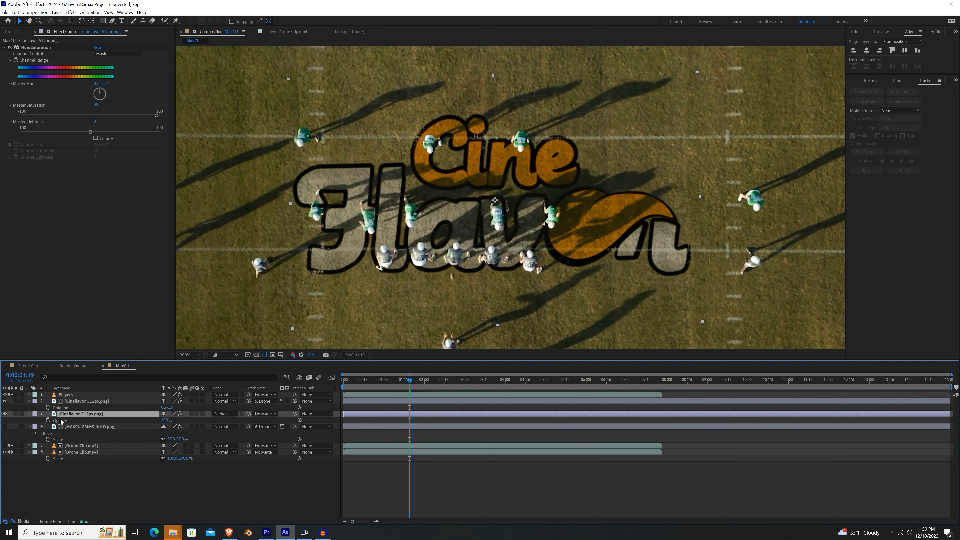
click(167, 420)
text(60)
key(Return)
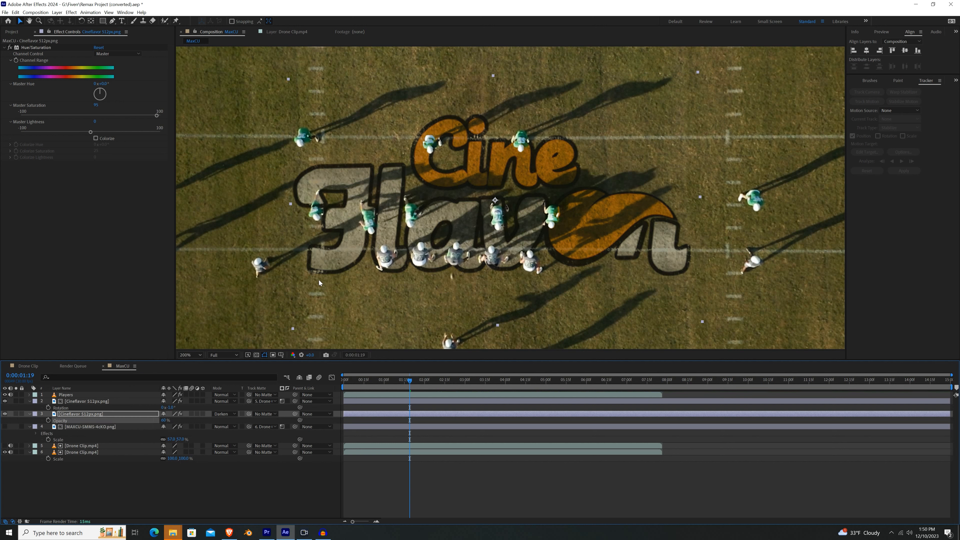
click(4, 413)
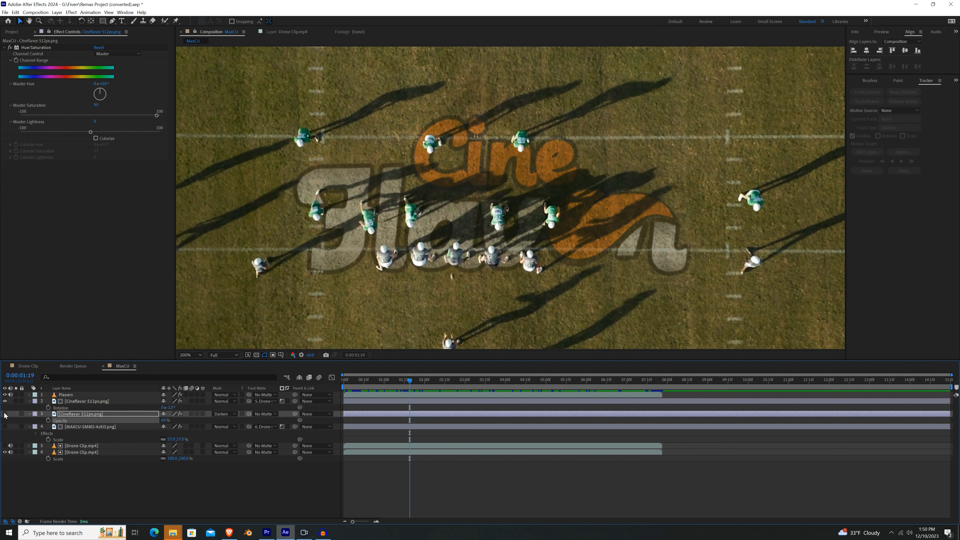
- Show the lower Cineflavor logo copy again and play back the composite
click(4, 414)
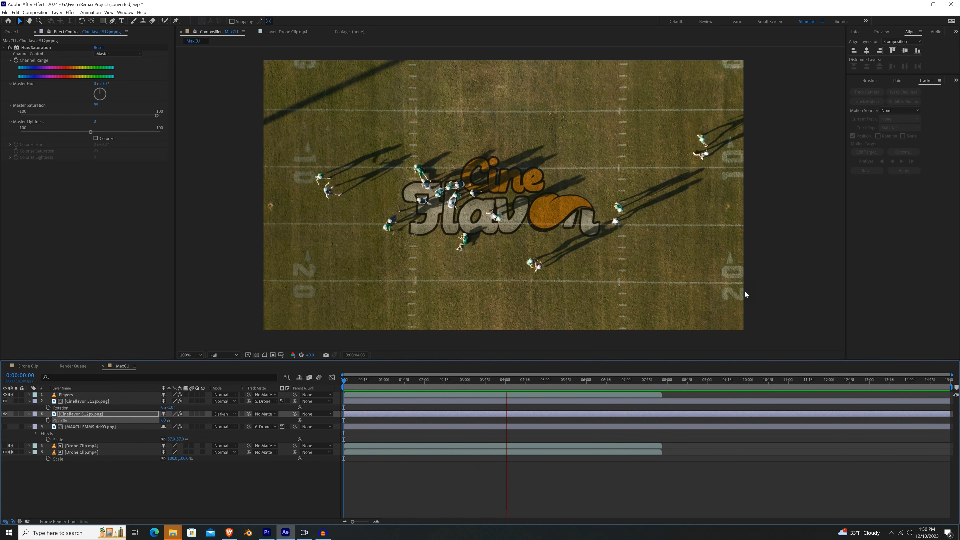
key(space)
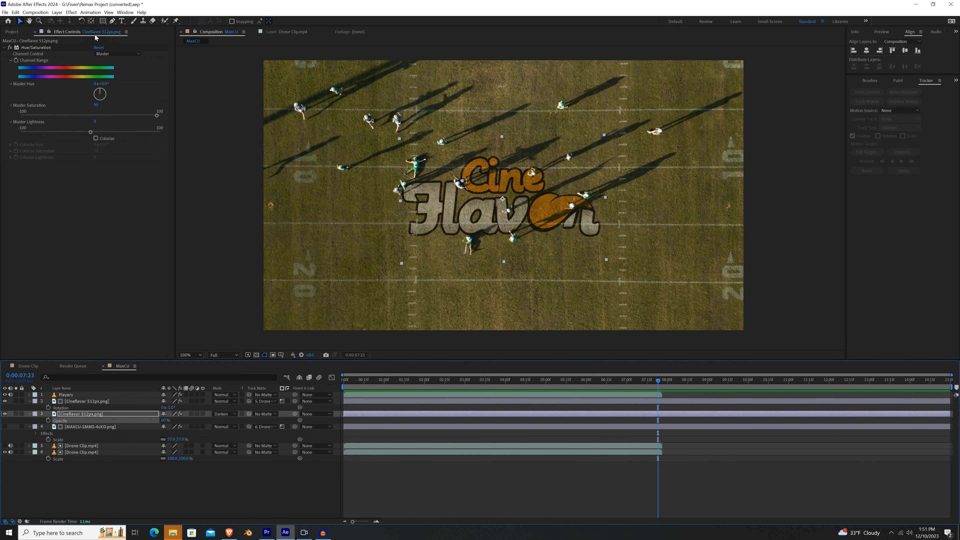
- At 0:00:07:23, draw an open, curved zigzag mask path on the lower Cineflavor logo copy, sweeping across the whole logo with the Pen tool
click(112, 22)
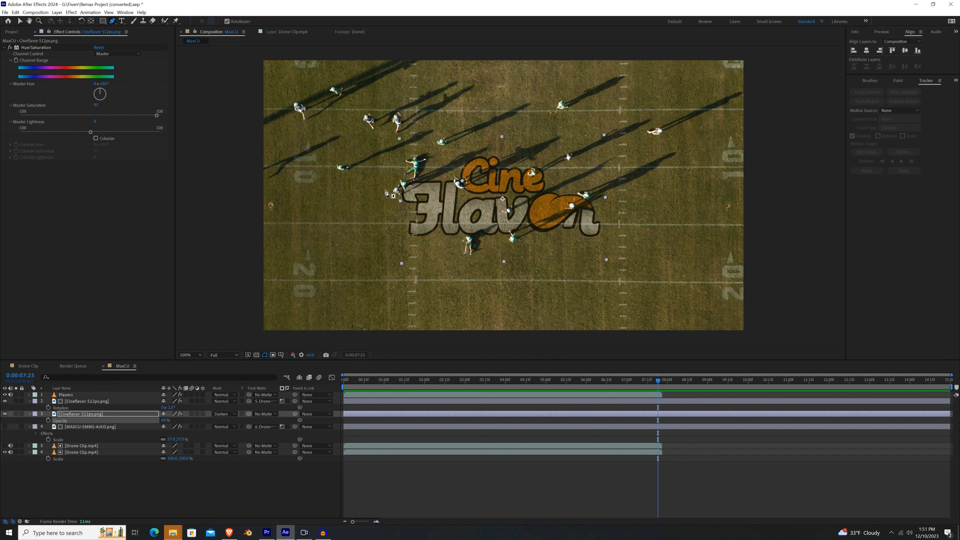
click(376, 200)
click(457, 144)
click(441, 178)
click(401, 210)
click(405, 231)
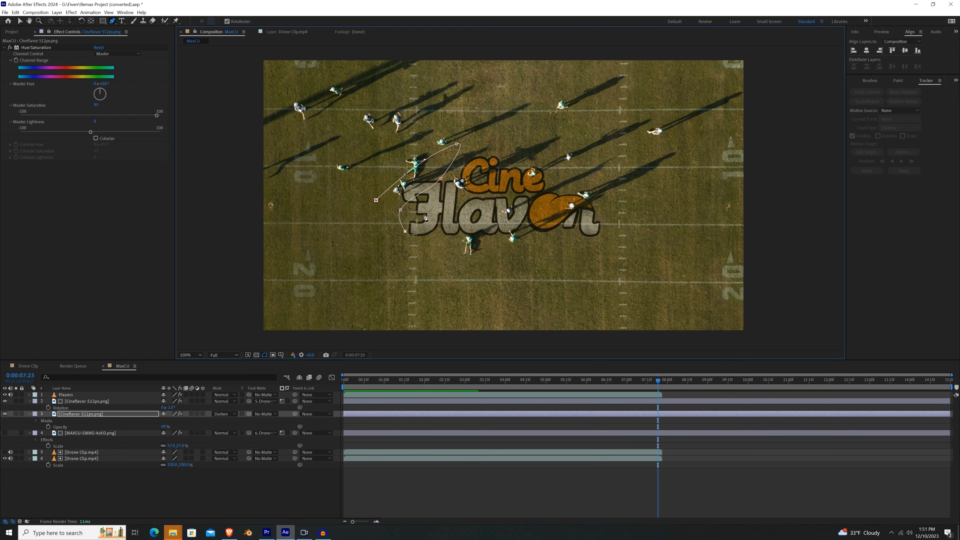
click(431, 210)
click(464, 184)
click(474, 170)
click(488, 151)
click(512, 141)
click(509, 159)
click(488, 180)
click(459, 205)
click(441, 227)
click(440, 250)
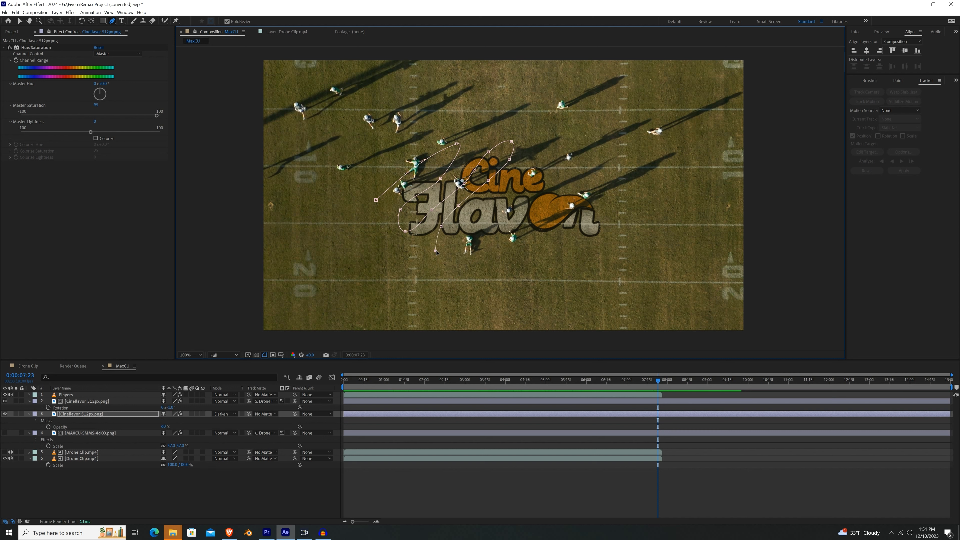
click(491, 207)
click(513, 185)
click(525, 168)
click(551, 146)
click(559, 159)
click(546, 177)
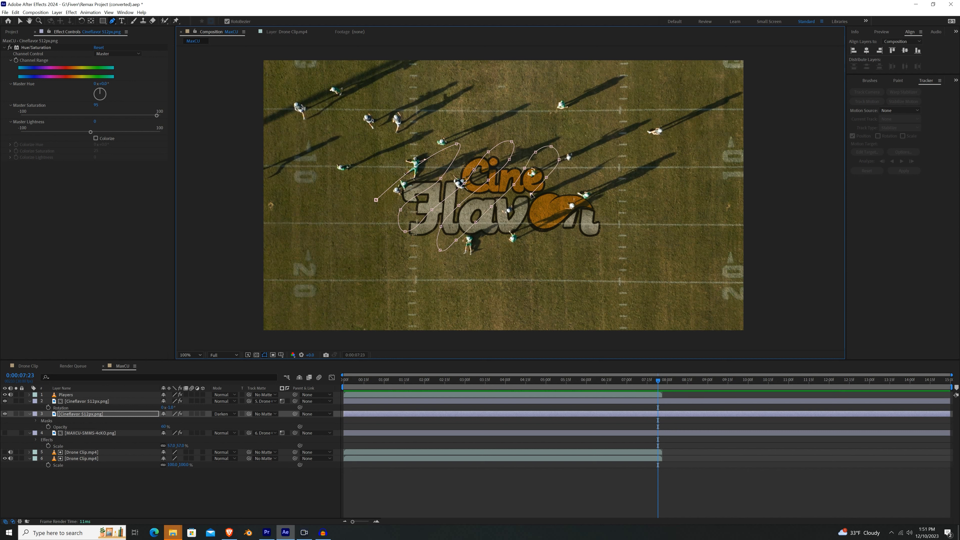
click(531, 194)
click(494, 240)
click(494, 262)
click(514, 247)
click(550, 199)
click(578, 167)
click(609, 159)
click(589, 192)
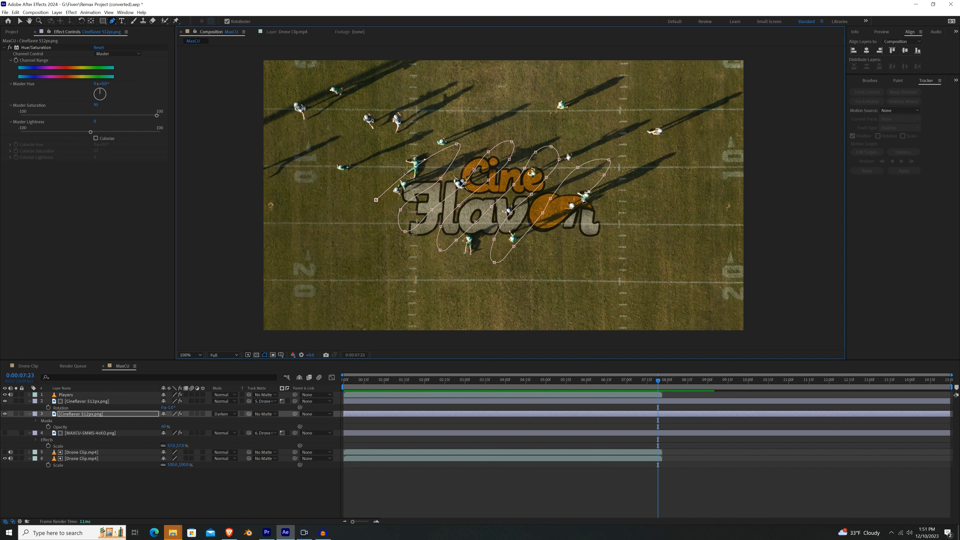
click(563, 226)
click(551, 248)
click(563, 258)
click(585, 235)
click(607, 216)
click(631, 193)
click(645, 183)
- Copy the zigzag mask from the lower Cineflavor logo copy to the upper Cineflavor logo layer
click(69, 416)
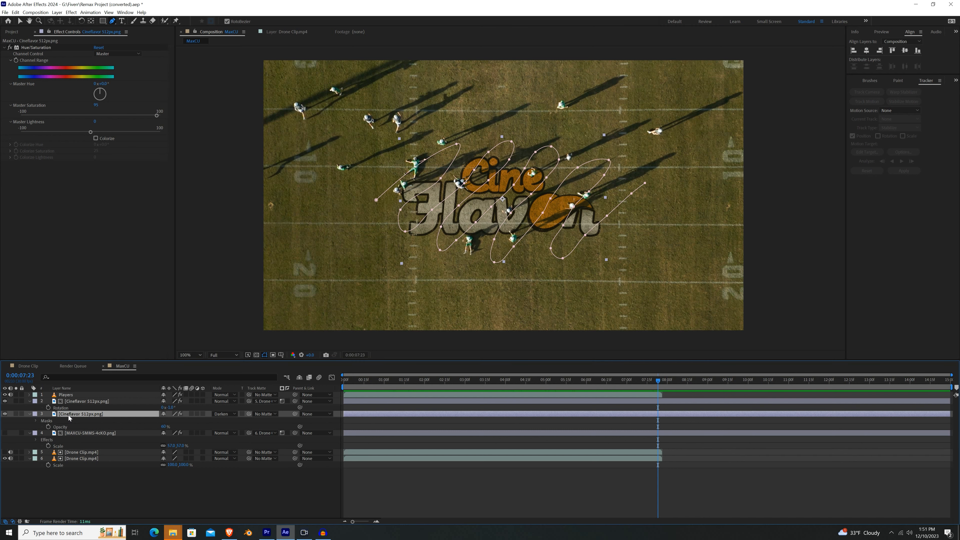
key(m)
click(64, 421)
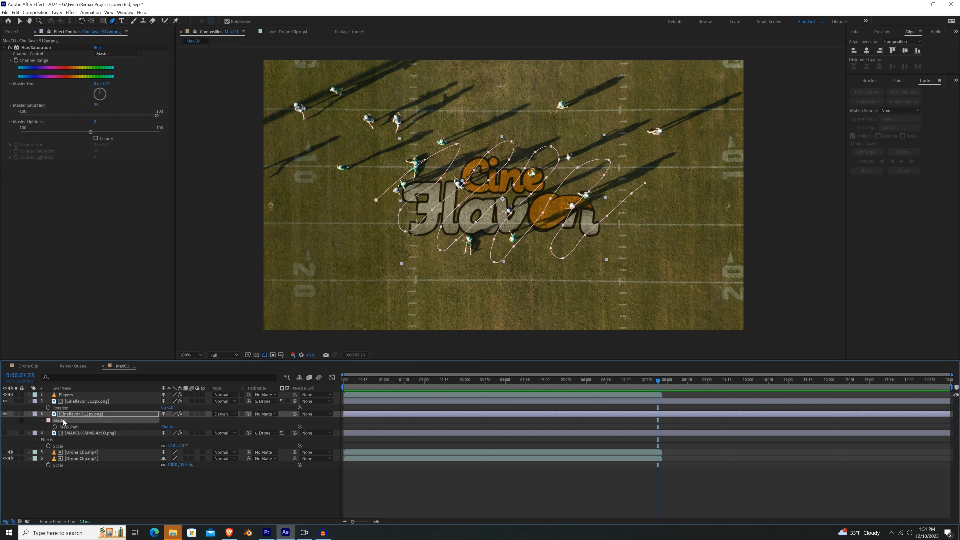
click(70, 402)
key(ctrl+v)
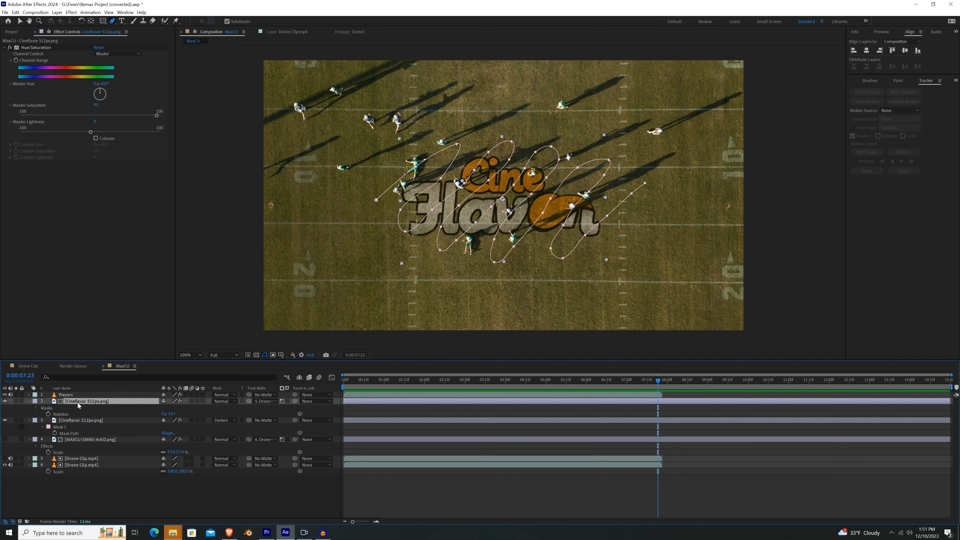
- Apply the Stroke effect to the upper Cineflavor logo layer and hide the lower copy
key(ctrl+space)
text(strok)
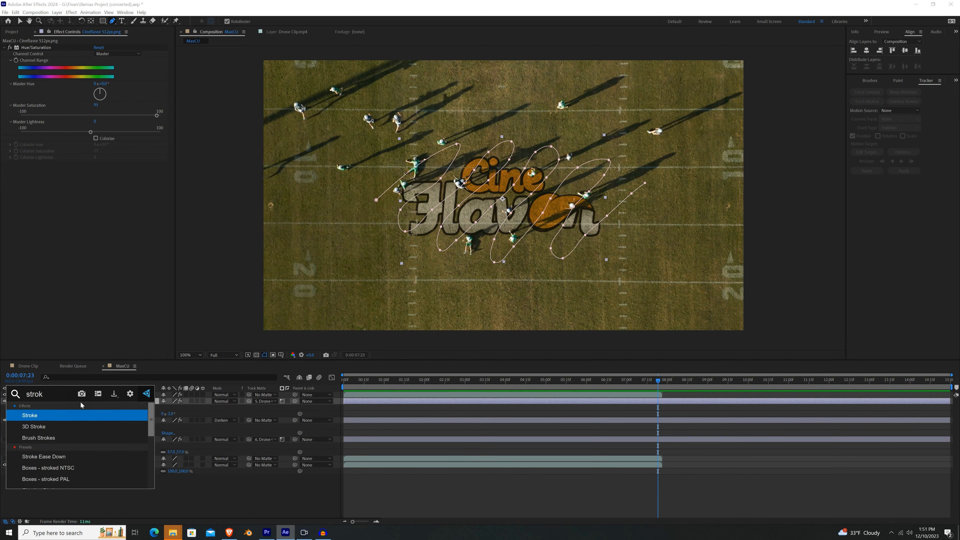
key(Return)
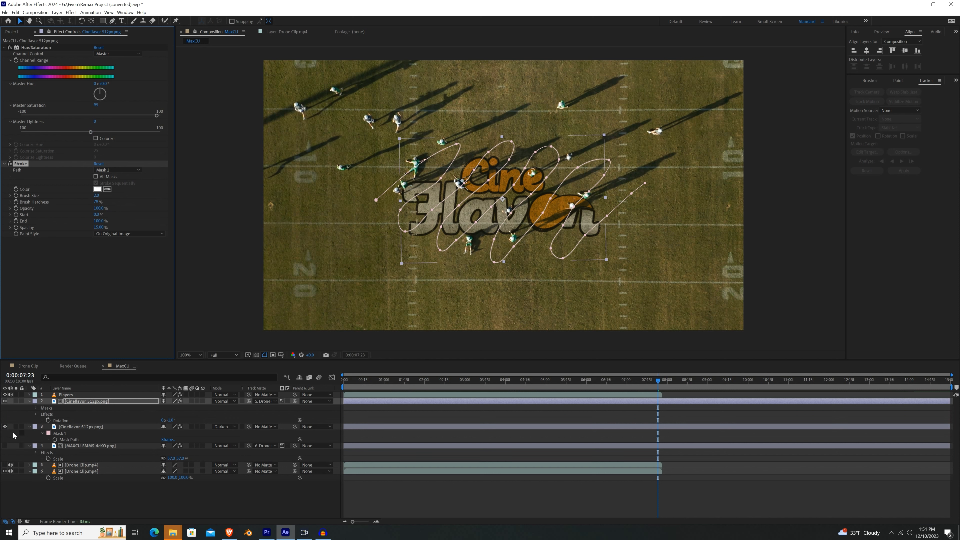
click(5, 427)
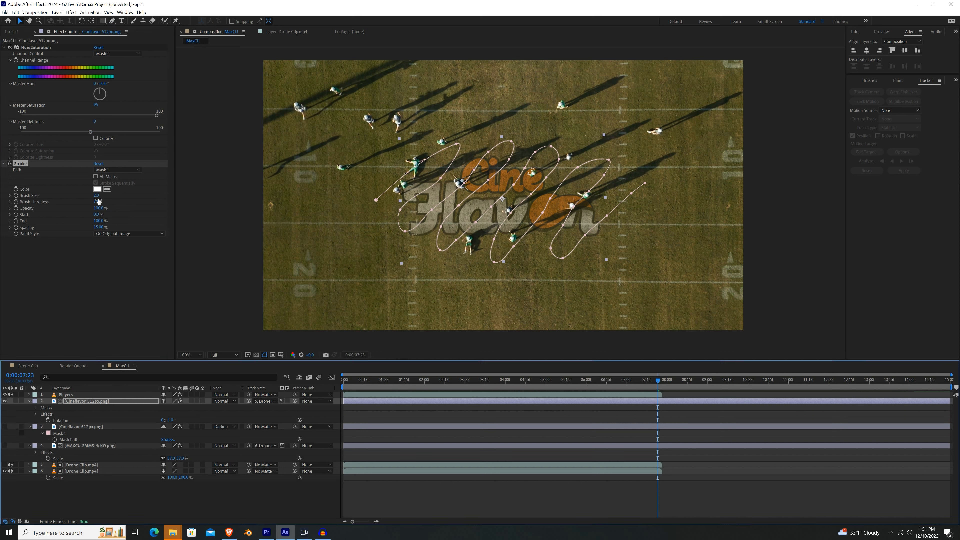
- Set the Stroke effect's path to Mask 1 and paint style to Reveal Original Image, and enlarge the brush until it uncovers the whole logo
click(118, 171)
click(113, 185)
click(125, 234)
click(122, 258)
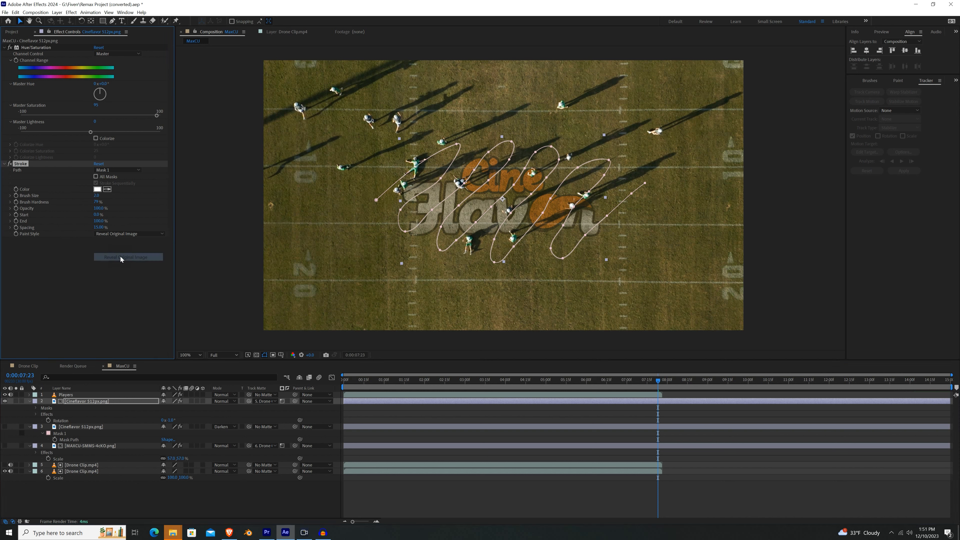
mouse_move(97, 196)
mouse_down()
mouse_move(229, 195)
mouse_move(187, 198)
mouse_move(177, 209)
mouse_move(238, 202)
mouse_up()
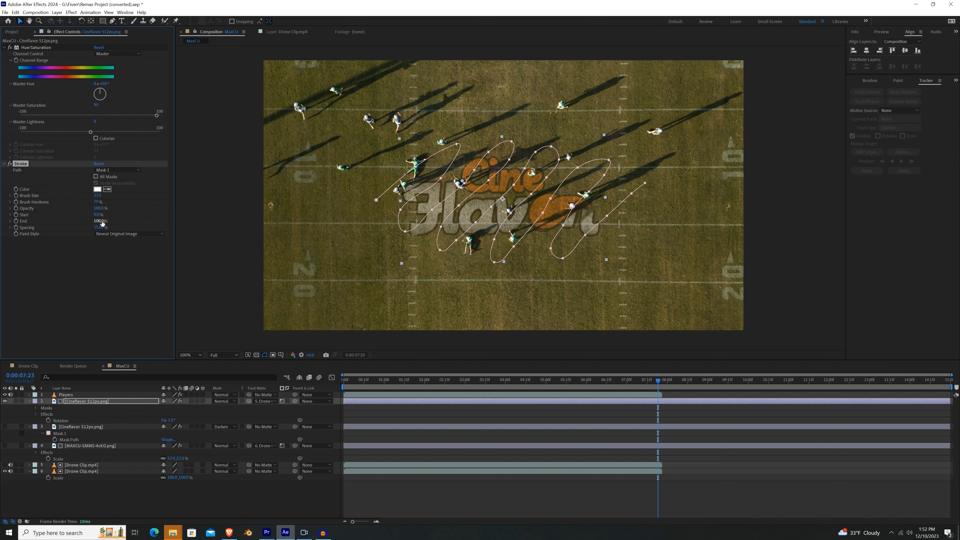
- Keyframe the Stroke's End from 0% at 0:00:00:01 to 100% at about two seconds, and play back the logo reveal
drag(102, 222, 18, 226)
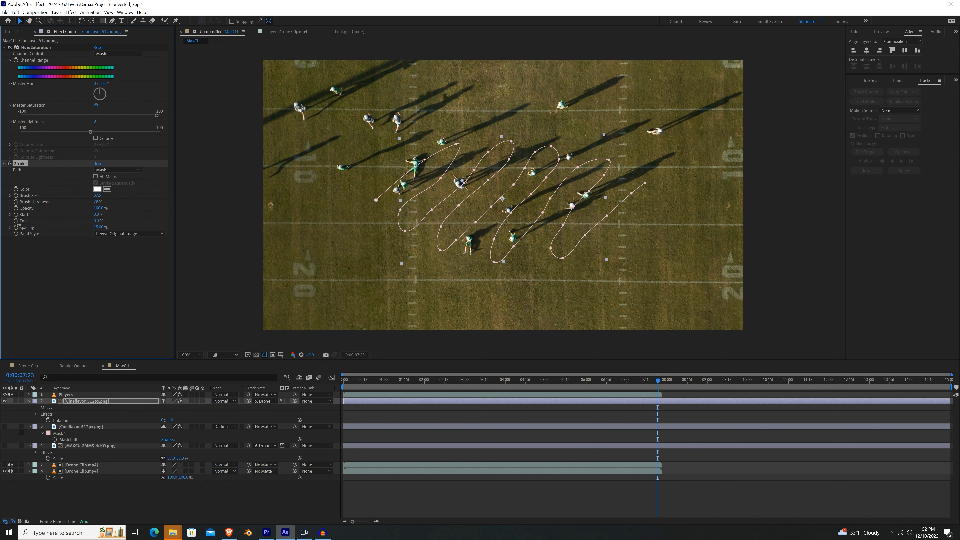
drag(363, 381, 345, 381)
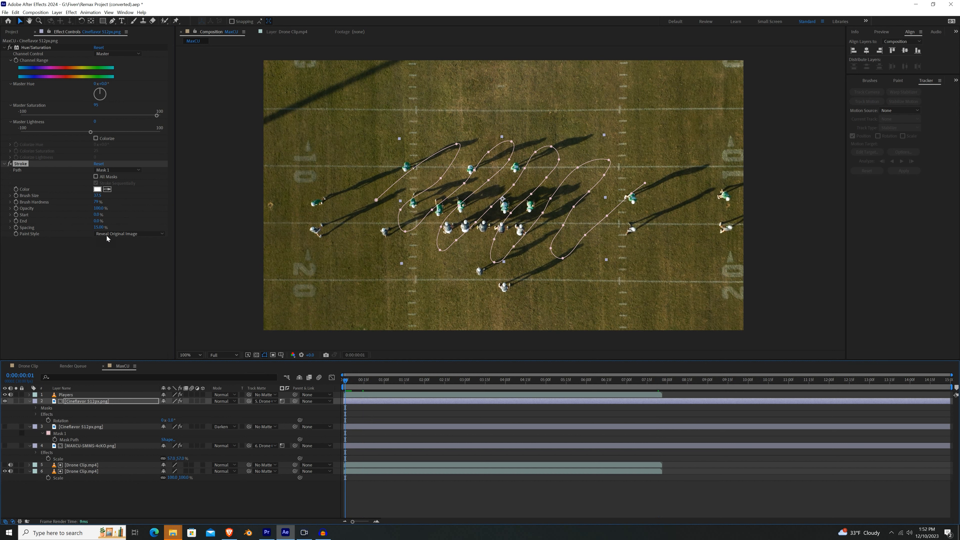
click(17, 223)
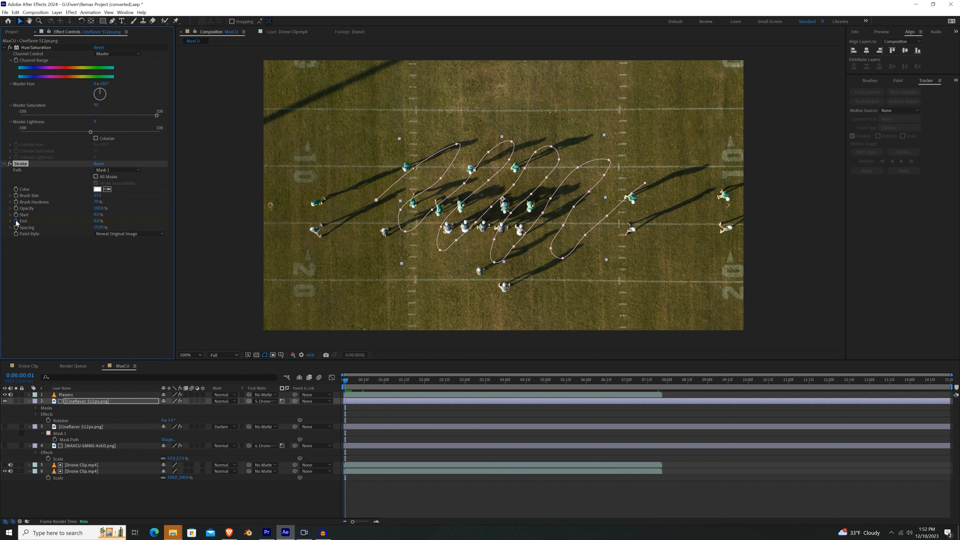
drag(349, 385, 426, 386)
drag(97, 219, 223, 226)
key(Home)
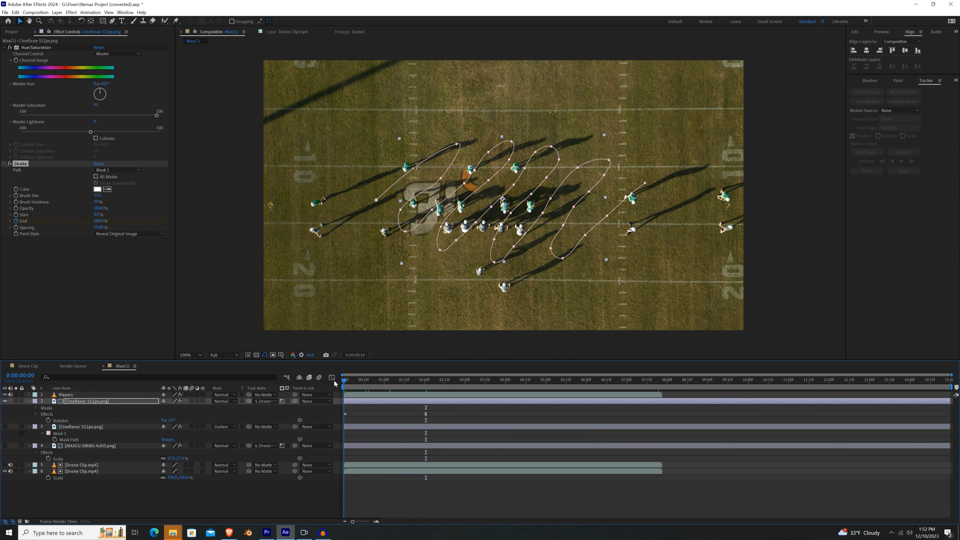
click(747, 273)
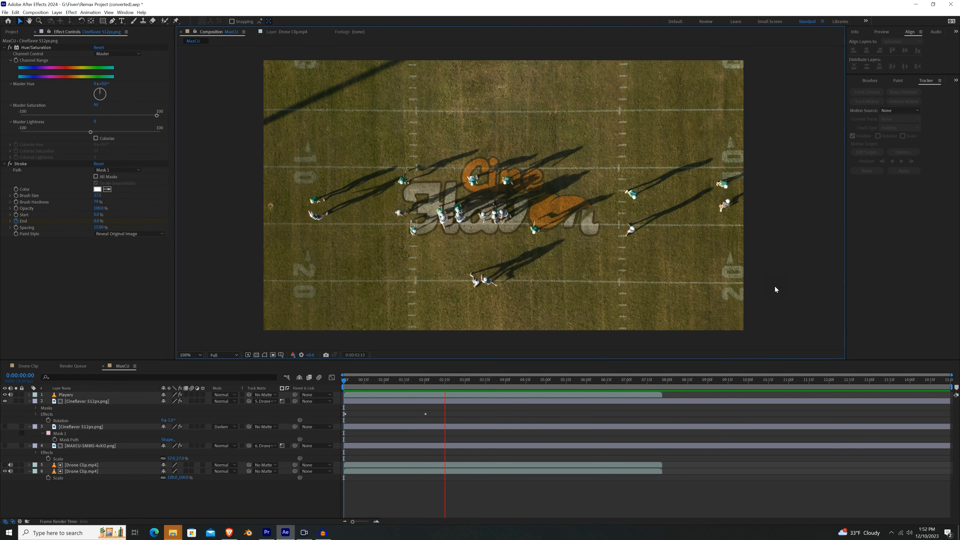
key(space)
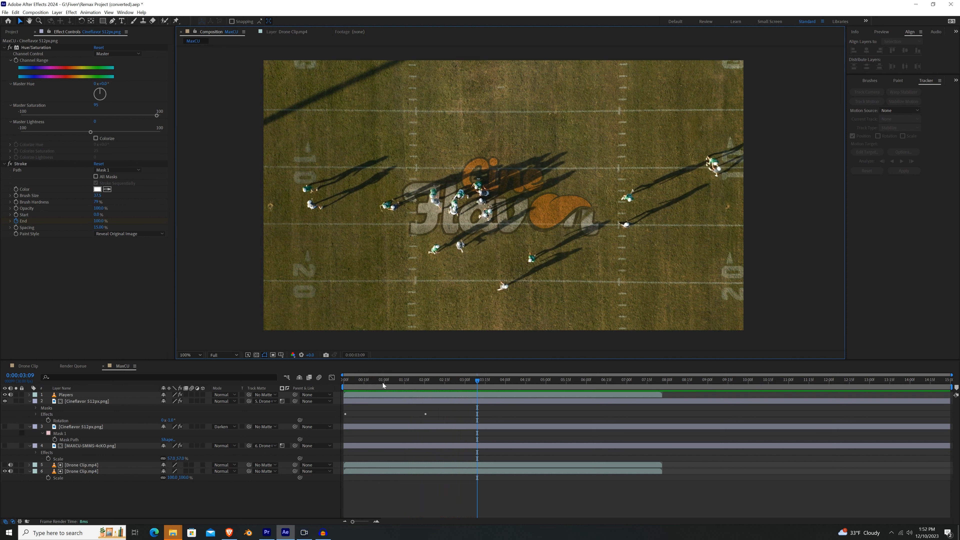
- At 0:00:00:00, copy the upper logo's animated Stroke effect onto the lower Cineflavor copy, make that copy visible, and play back the reveal
drag(419, 383, 311, 389)
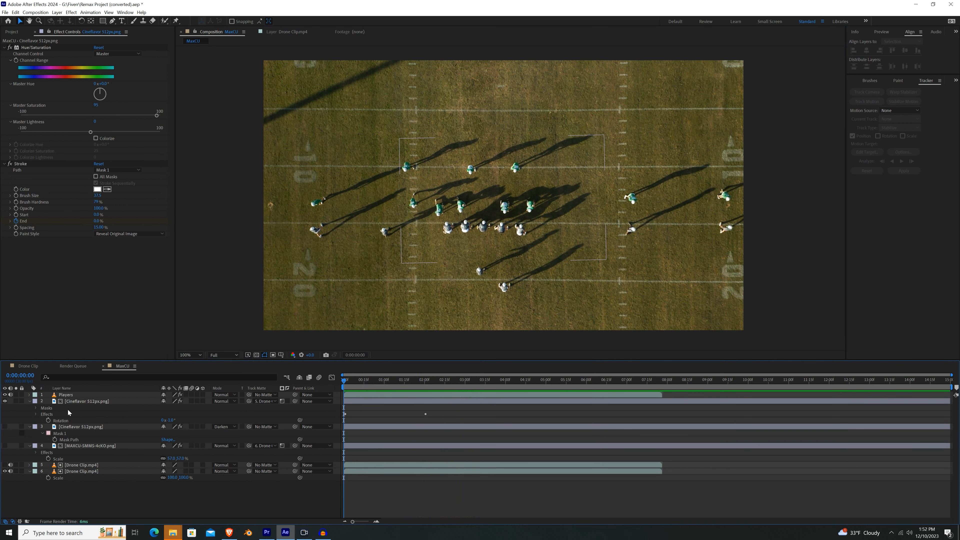
click(78, 401)
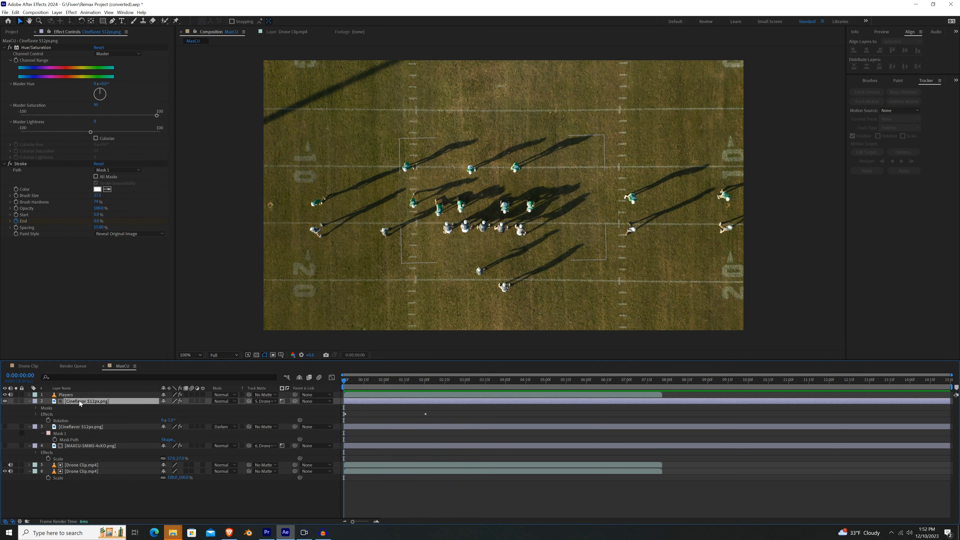
click(72, 427)
click(5, 426)
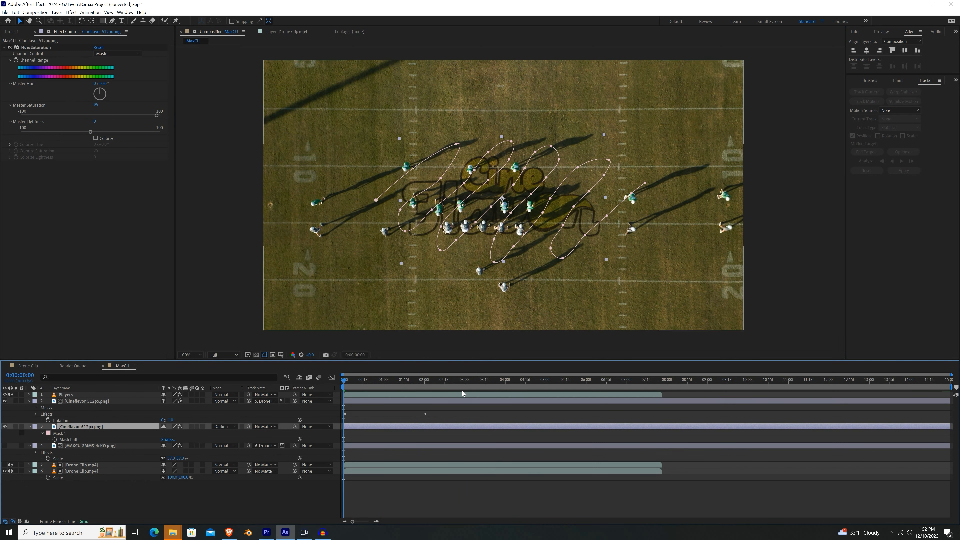
key(ctrl+v)
click(770, 289)
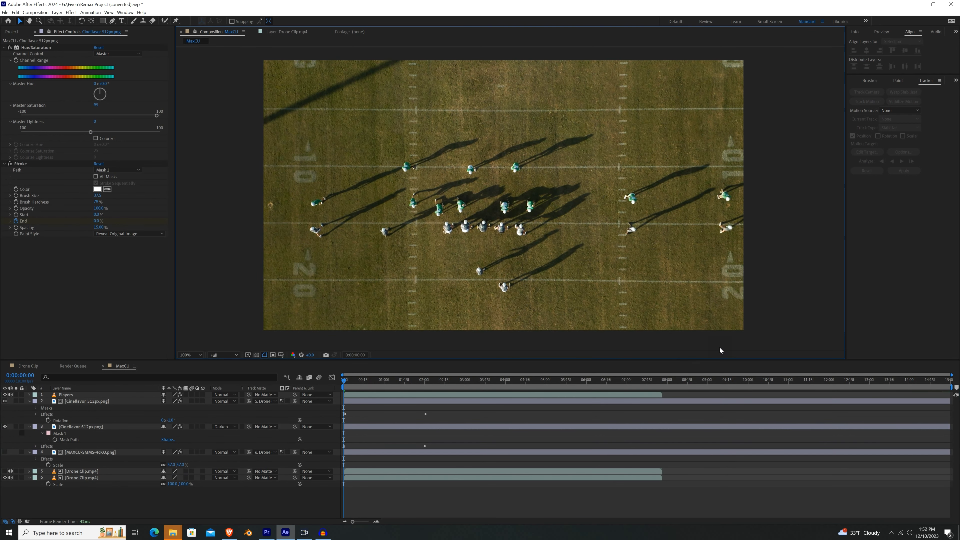
key(space)
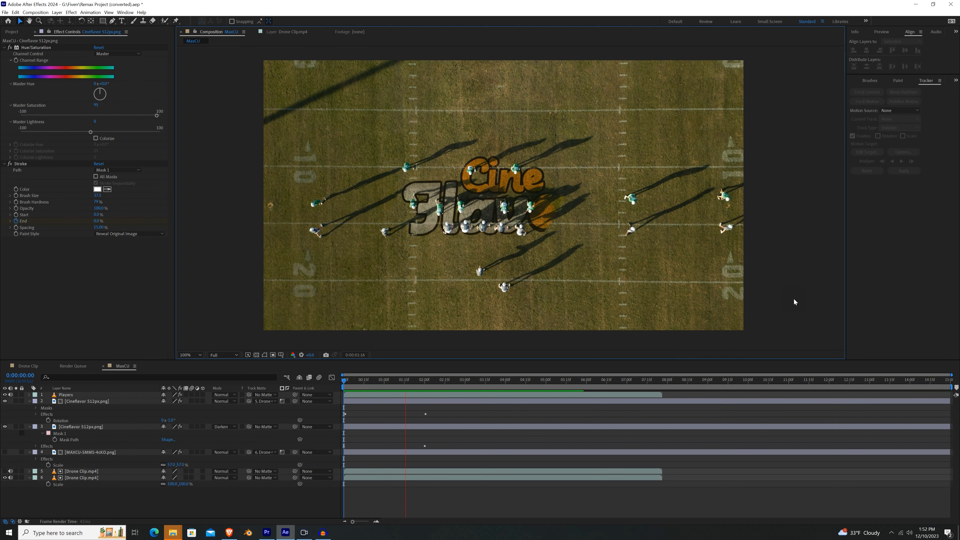